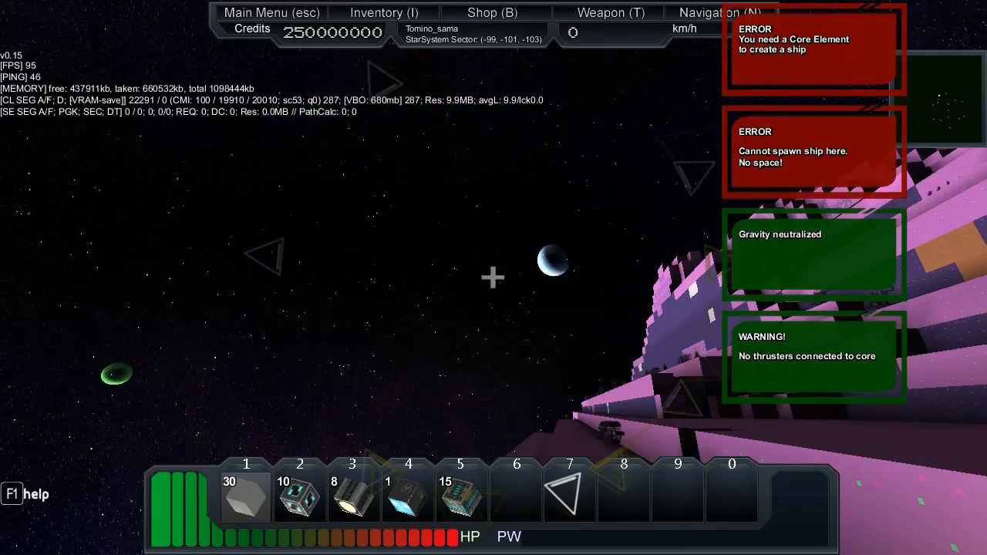
- Give yourself 99 ship cores with /giveid, then place one and confirm the new ship's name
{"action": "key", "text": "Return"}
{"action": "type", "text": "/giveid t"}
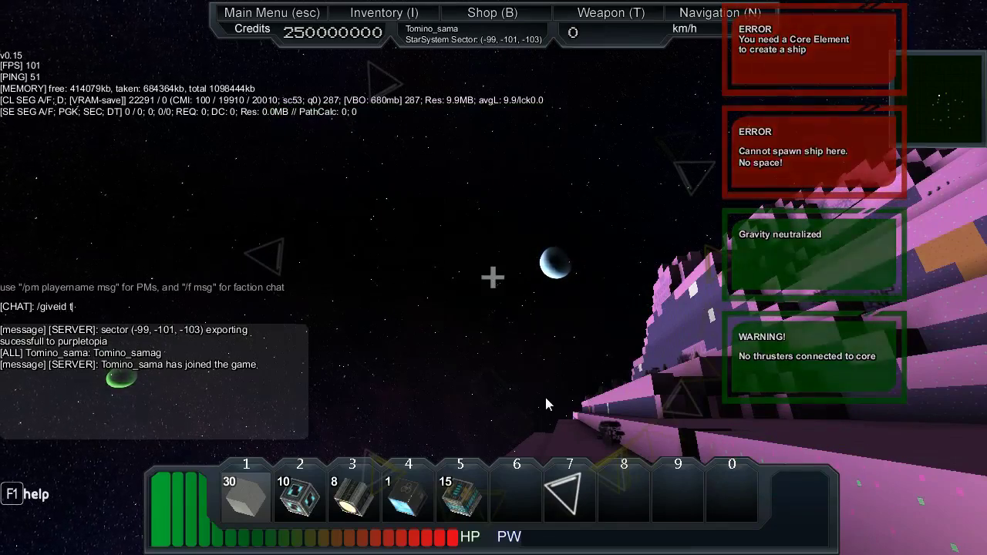
{"action": "key", "text": "Tab"}
{"action": "type", "text": "1 1"}
{"action": "key", "text": "Return"}
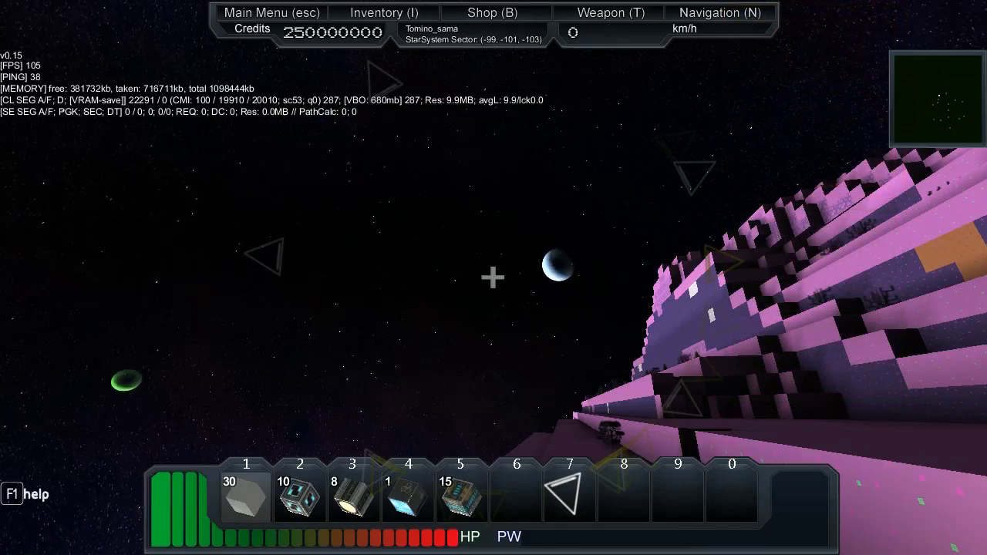
{"action": "left_click", "coordinate": [493, 278]}
{"action": "key", "text": "Return"}
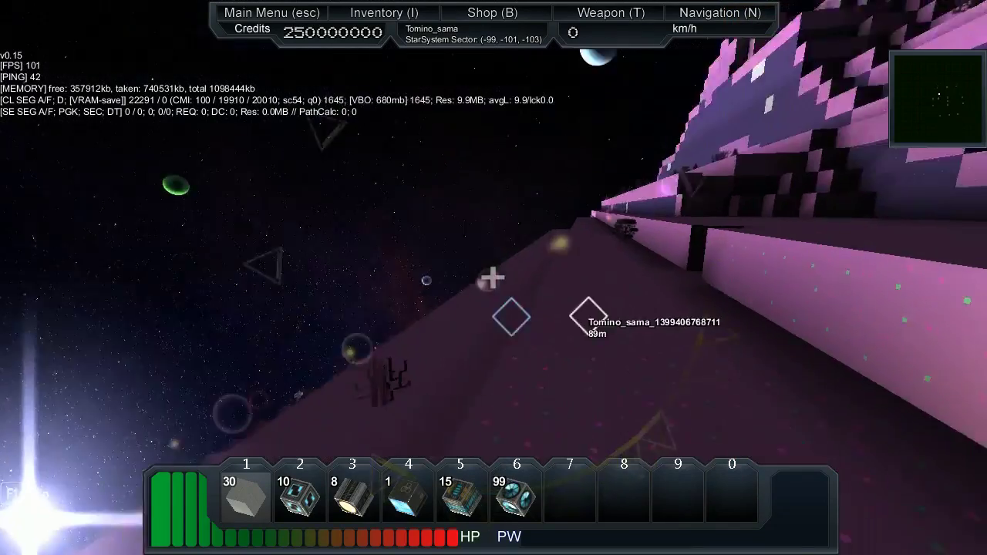
- Board the new core ship, thrust it away from the planet, and hide the HUD
{"action": "key", "text": "r"}
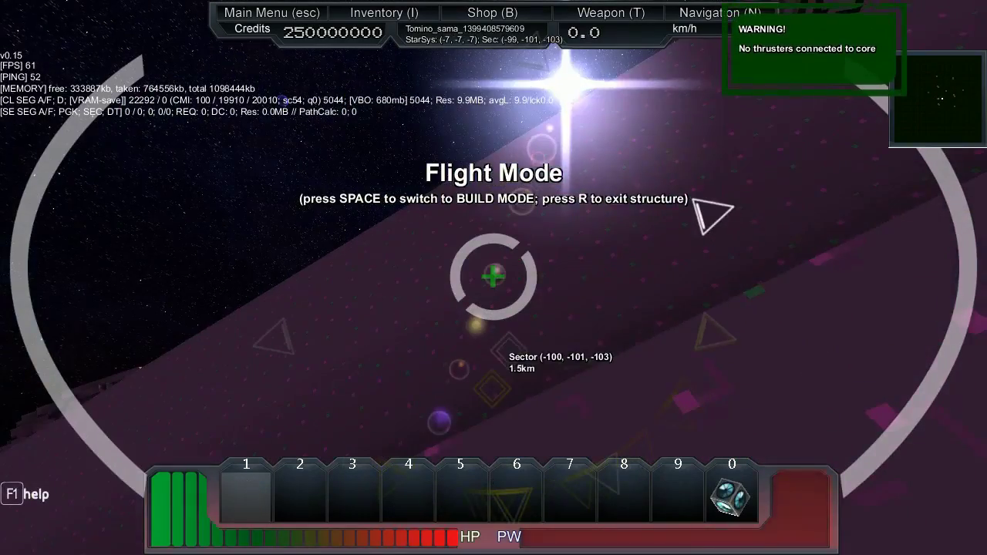
{"action": "key", "text": "w"}
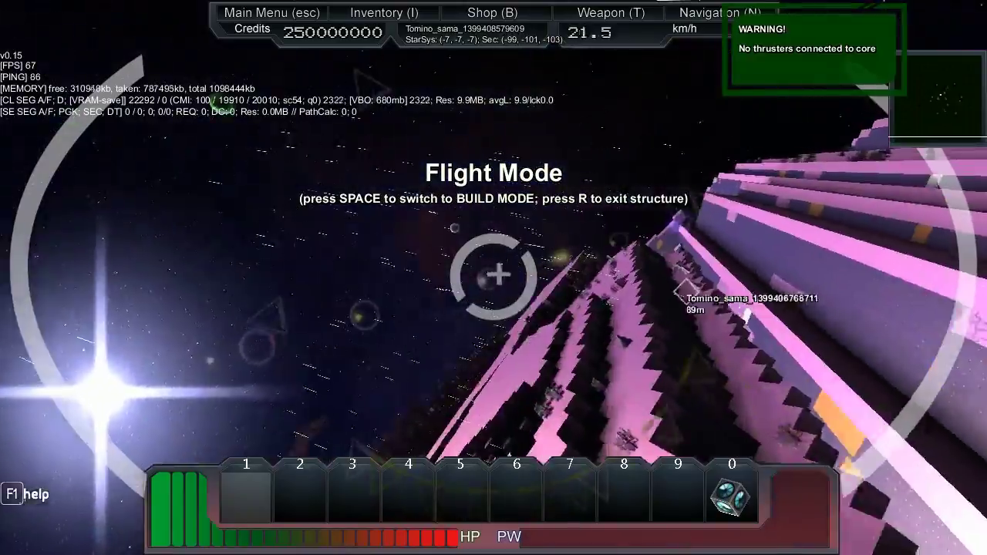
{"action": "key", "text": "F1"}
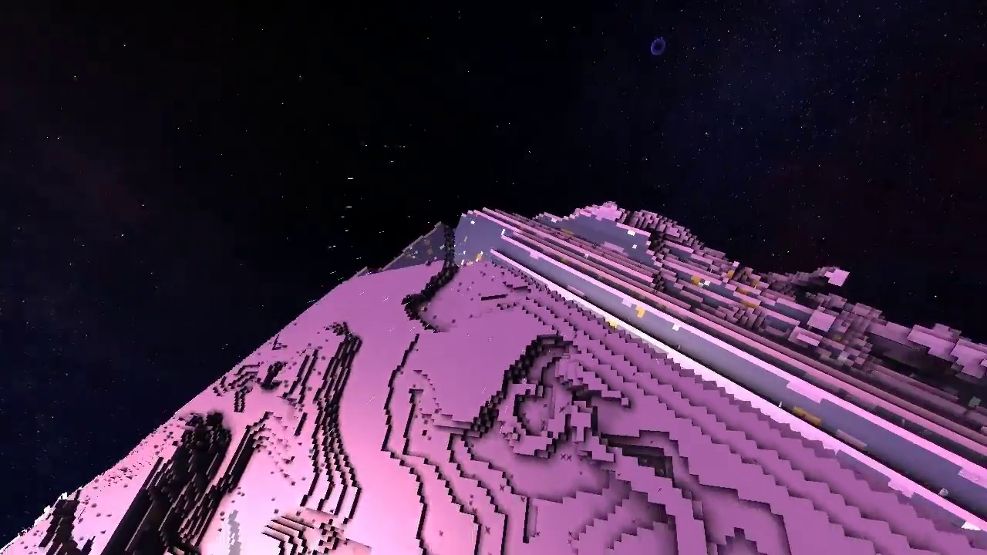